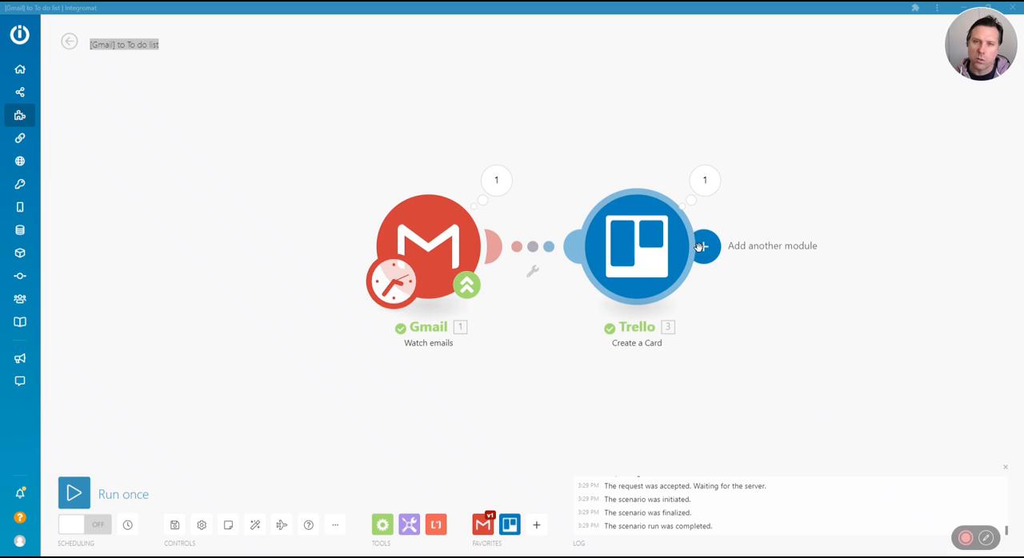
# Bring up the BWK_Business board in Trello, examine the Airtable Updates card's description, and return to the Integromat scenario
pyautogui.moveTo(1023, 70); pyautogui.dragTo(666, 86)
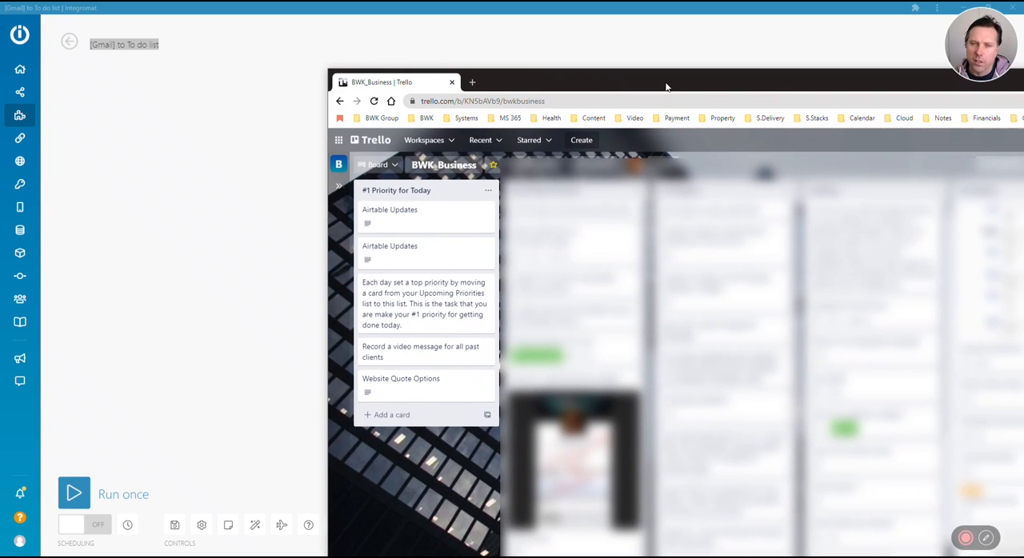
pyautogui.click(418, 213)
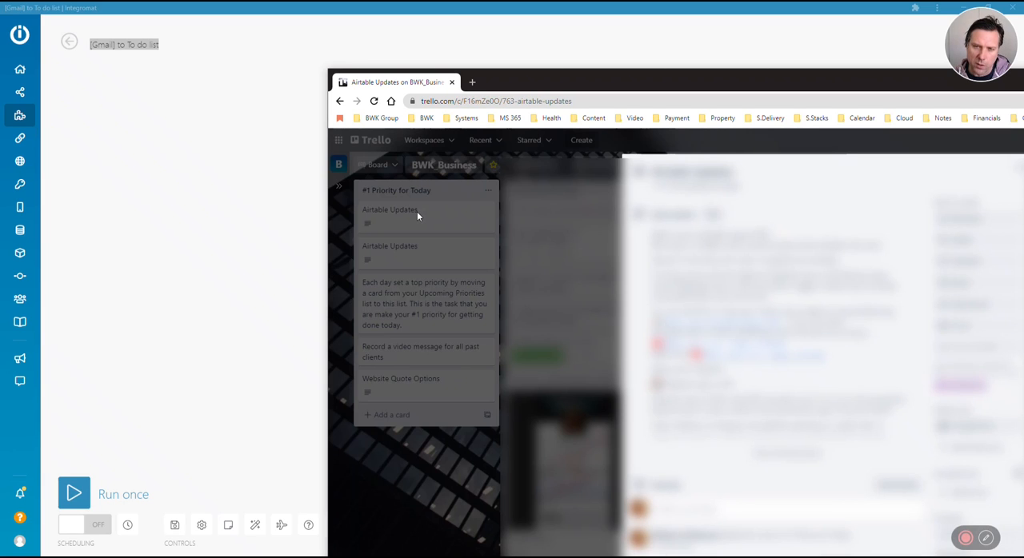
pyautogui.click(589, 214)
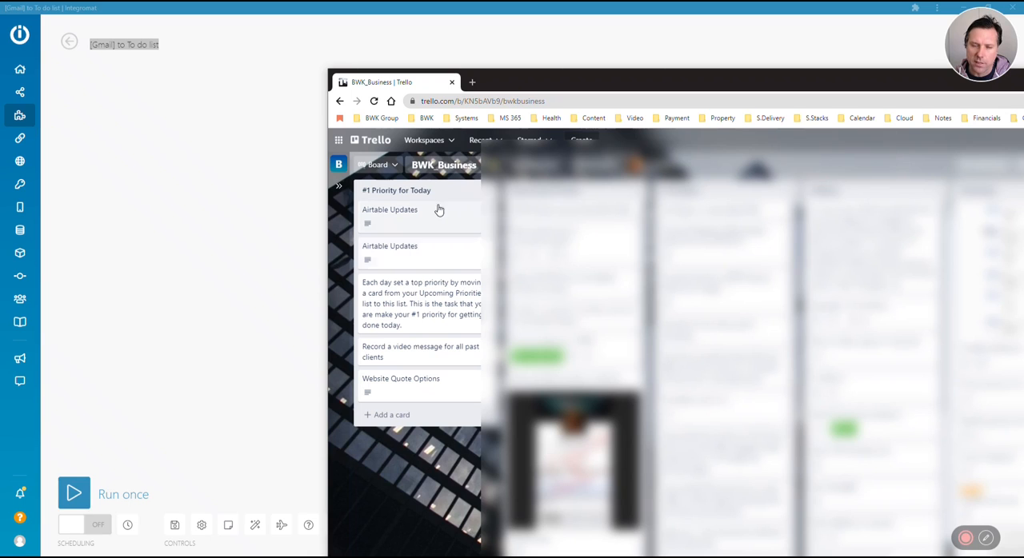
pyautogui.click(966, 542)
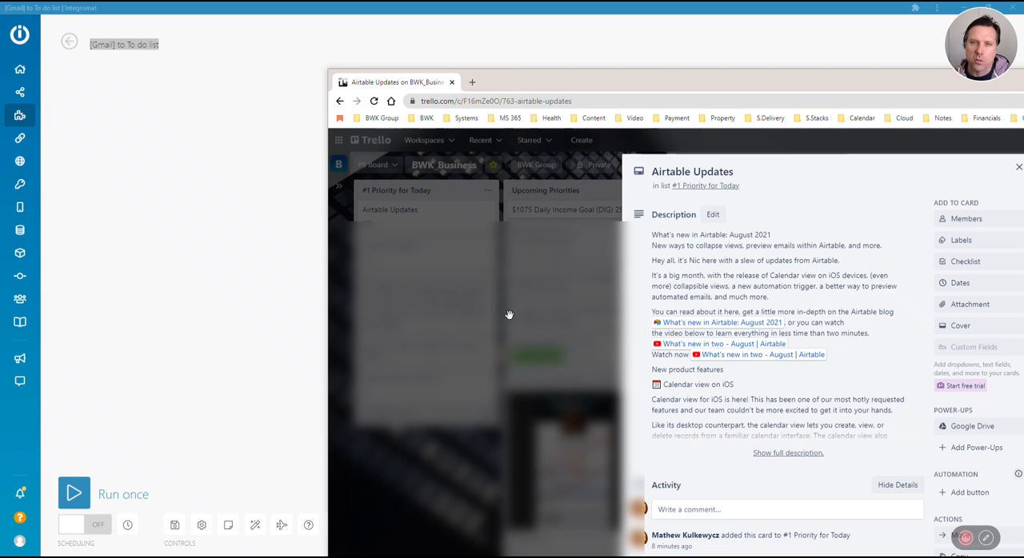
pyautogui.hotkey('alt', 'Tab')
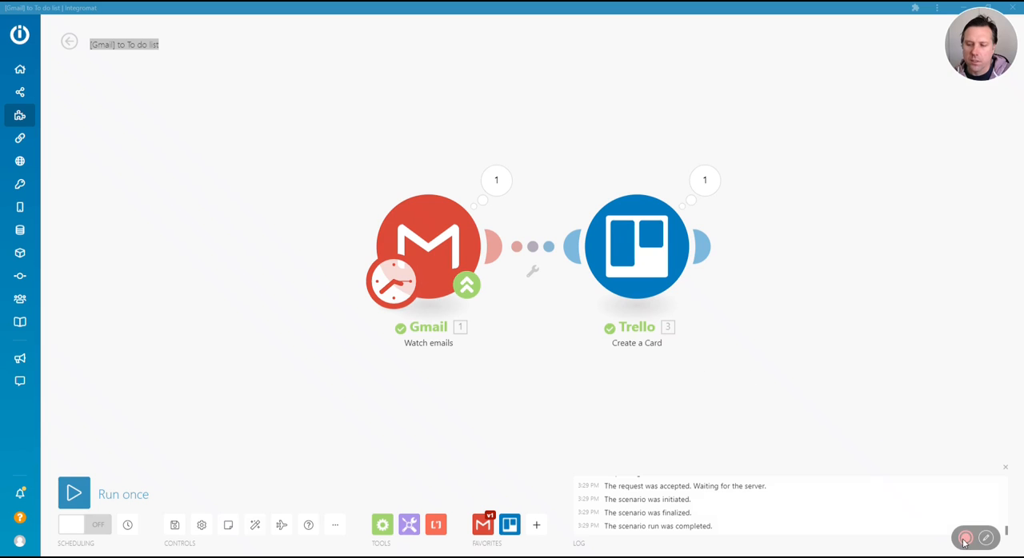
# Open the Gmail Watch emails module's settings and choose 2. Review as the folder to watch
pyautogui.click(439, 232)
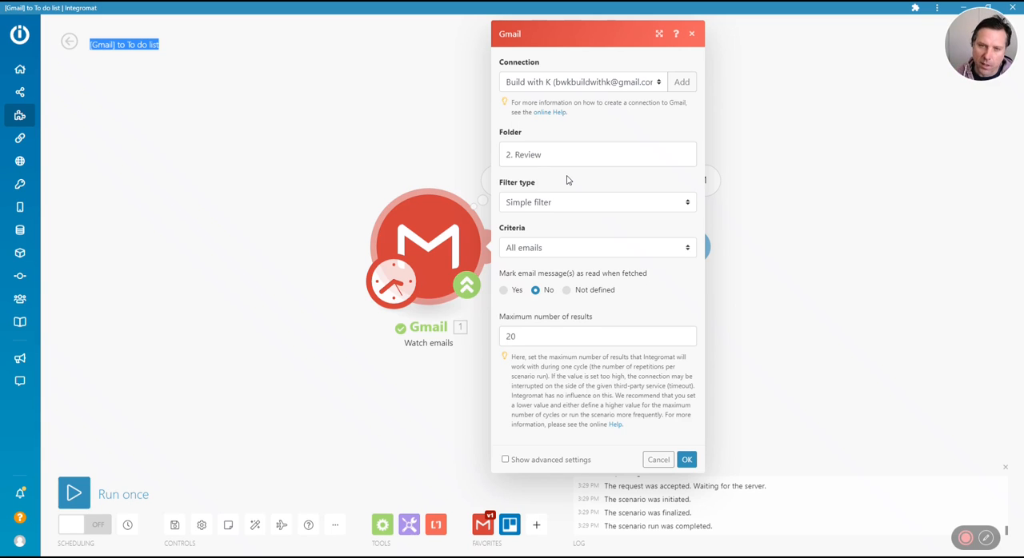
pyautogui.click(532, 158)
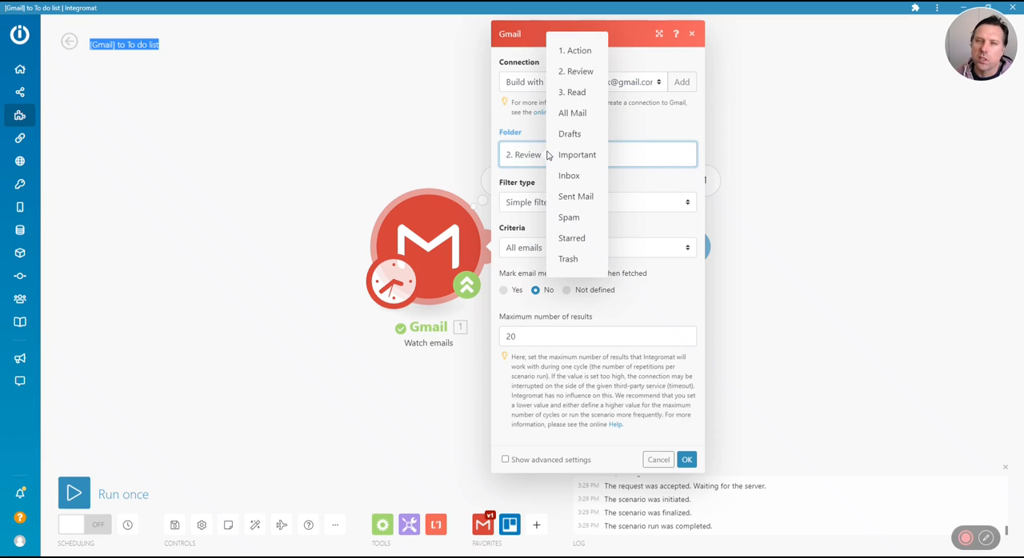
pyautogui.click(577, 71)
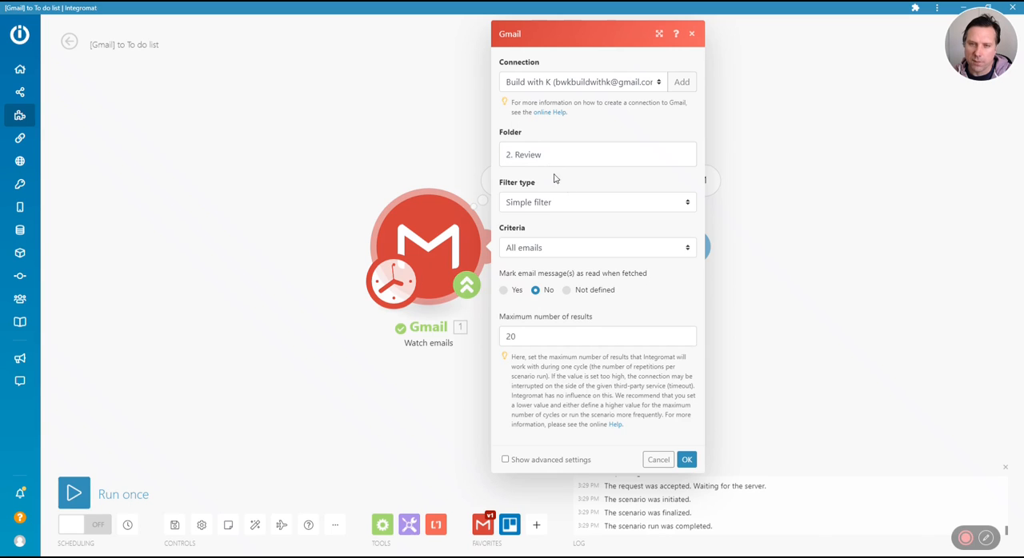
pyautogui.moveTo(894, 542)
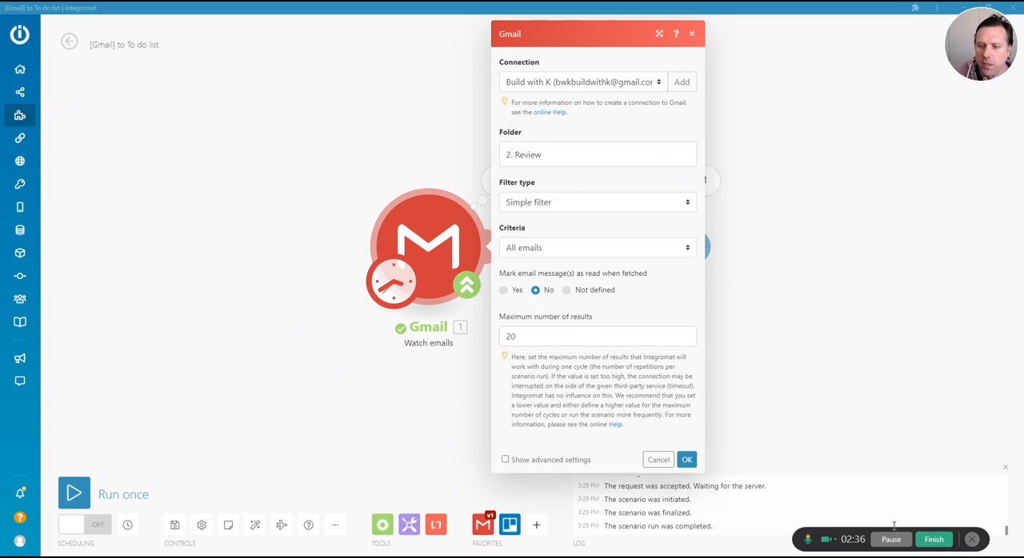
pyautogui.click(540, 157)
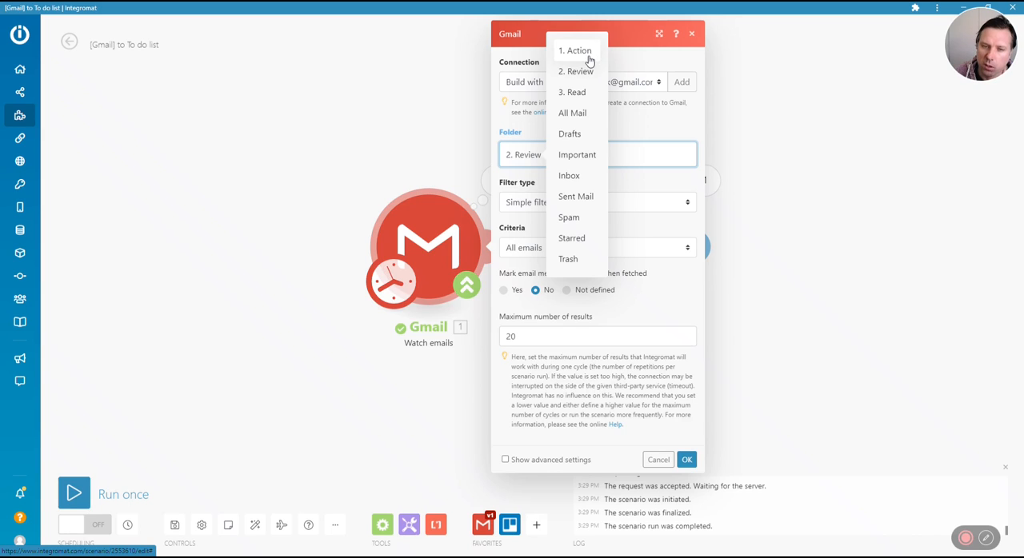
# Show the Gmail module's advanced settings, review the sender and subject filters, and save the module
pyautogui.click(530, 460)
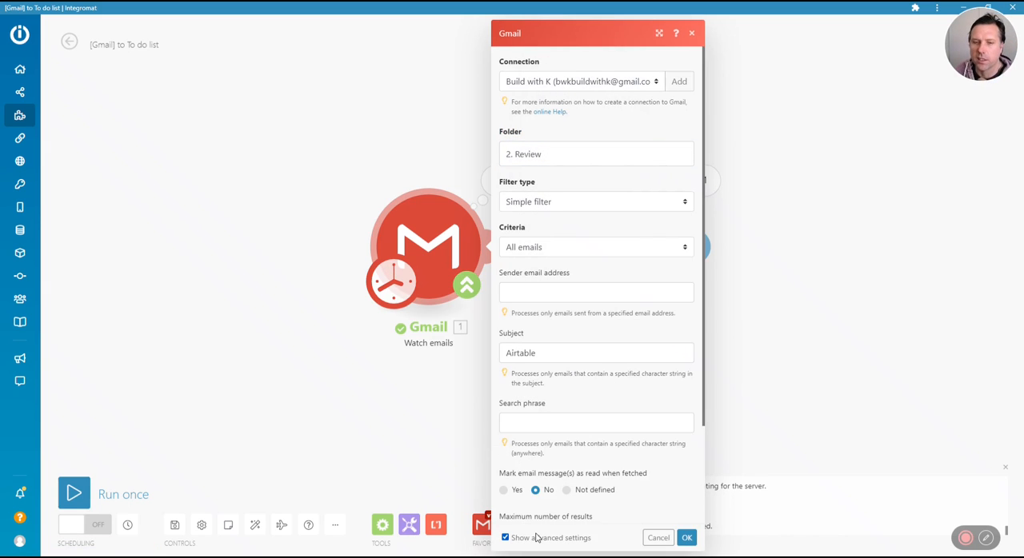
pyautogui.scroll(-3, 590, 386)
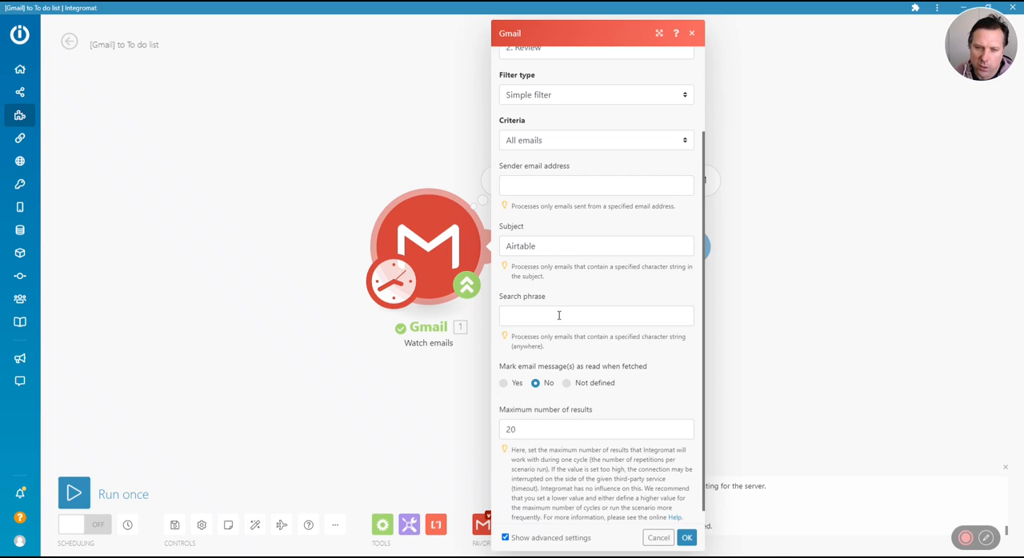
pyautogui.scroll(-1, 559, 315)
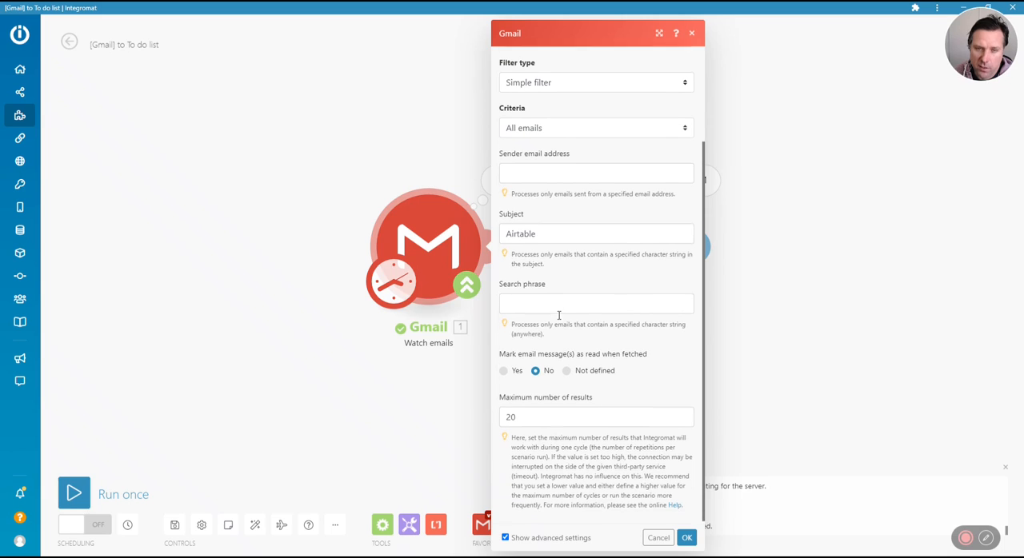
pyautogui.click(541, 230)
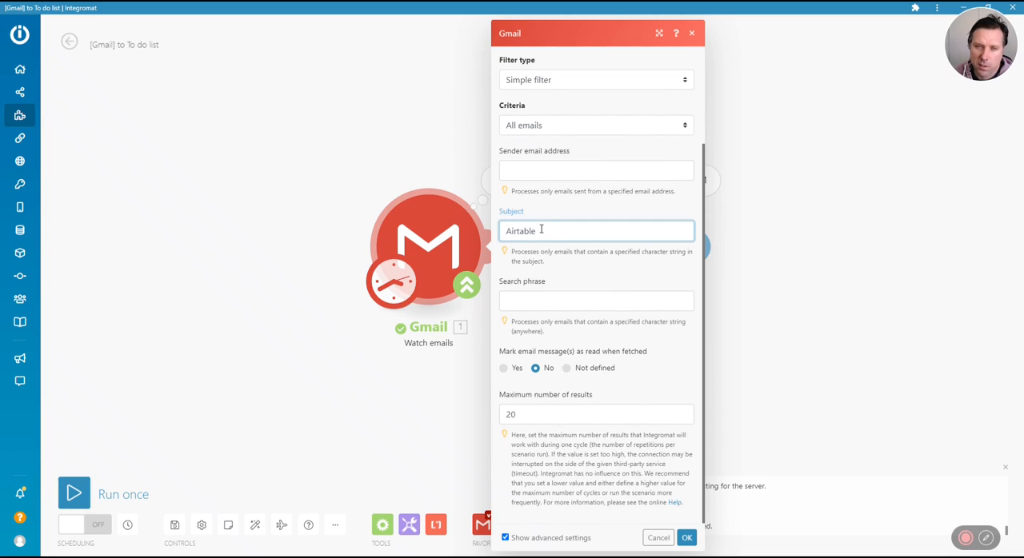
pyautogui.click(549, 166)
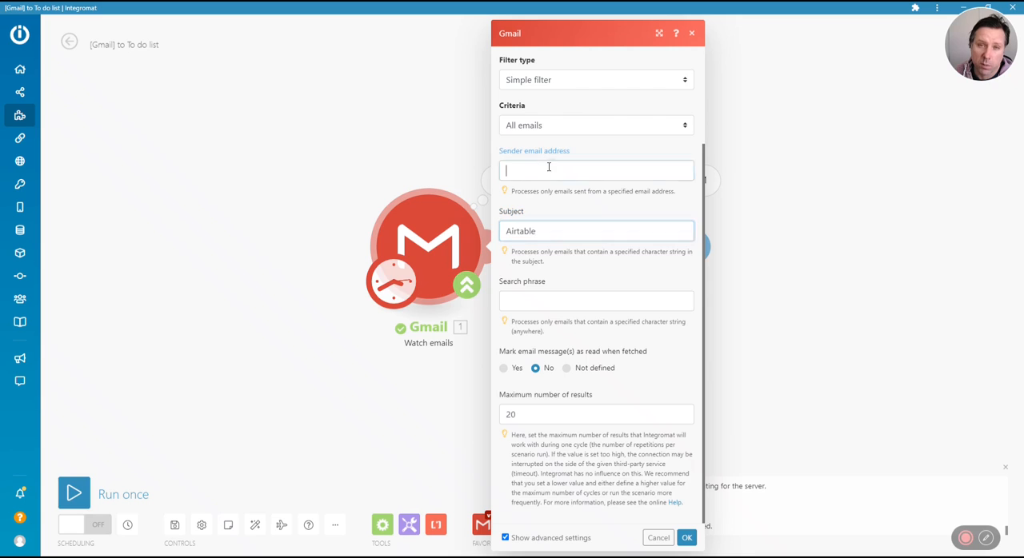
pyautogui.scroll(3, 550, 210)
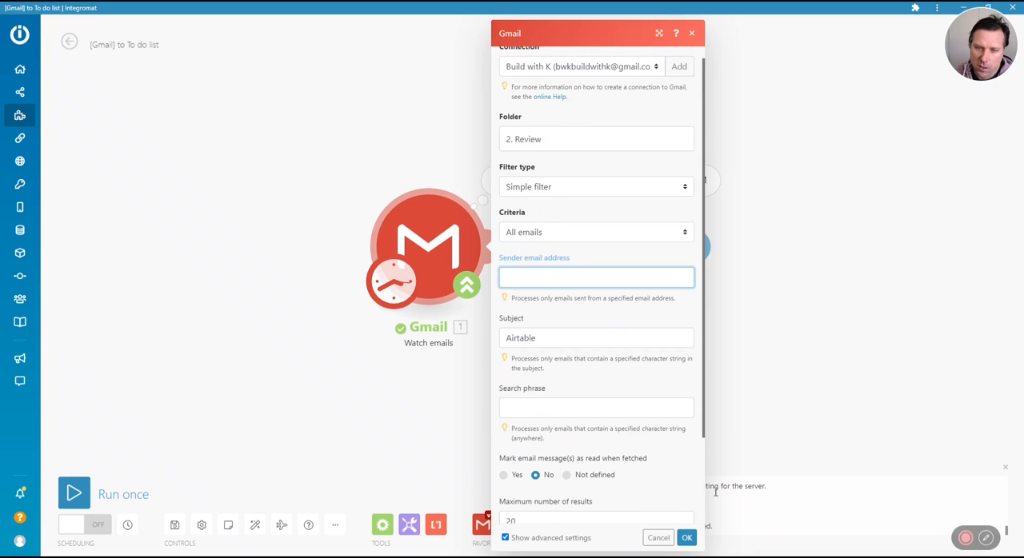
pyautogui.click(691, 541)
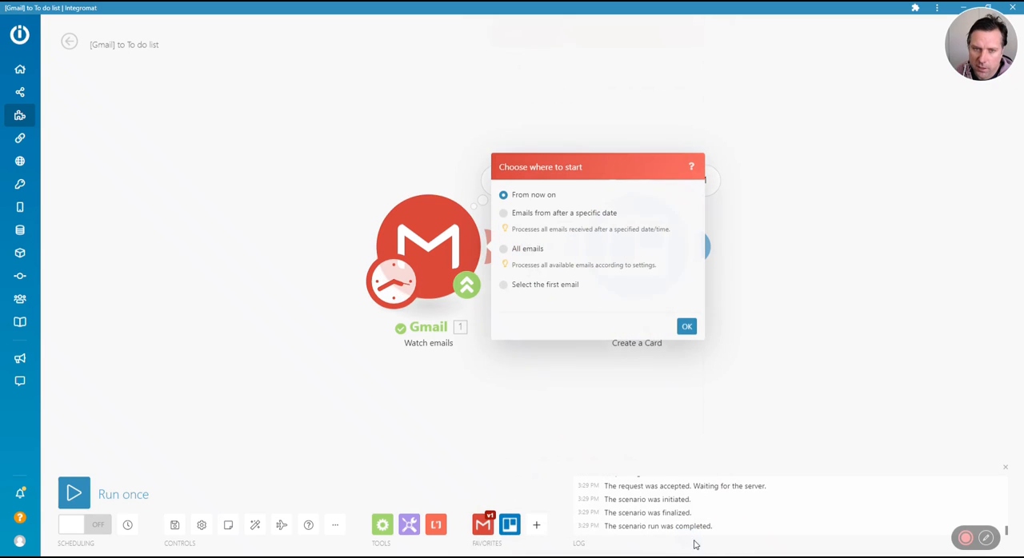
# Set the Gmail trigger to start with emails from after 23/08/2021 3:40 PM
pyautogui.click(504, 215)
pyautogui.click(561, 229)
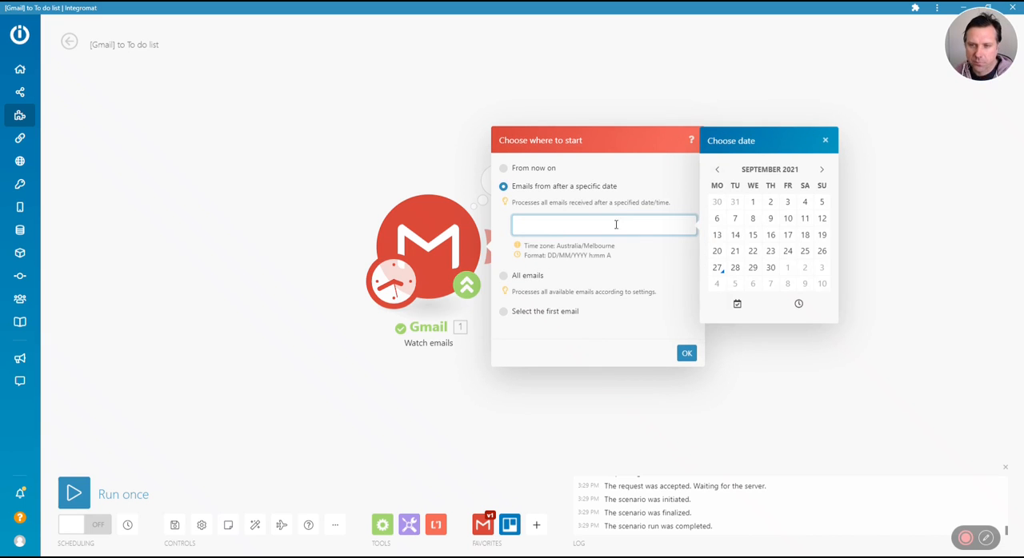
pyautogui.click(717, 172)
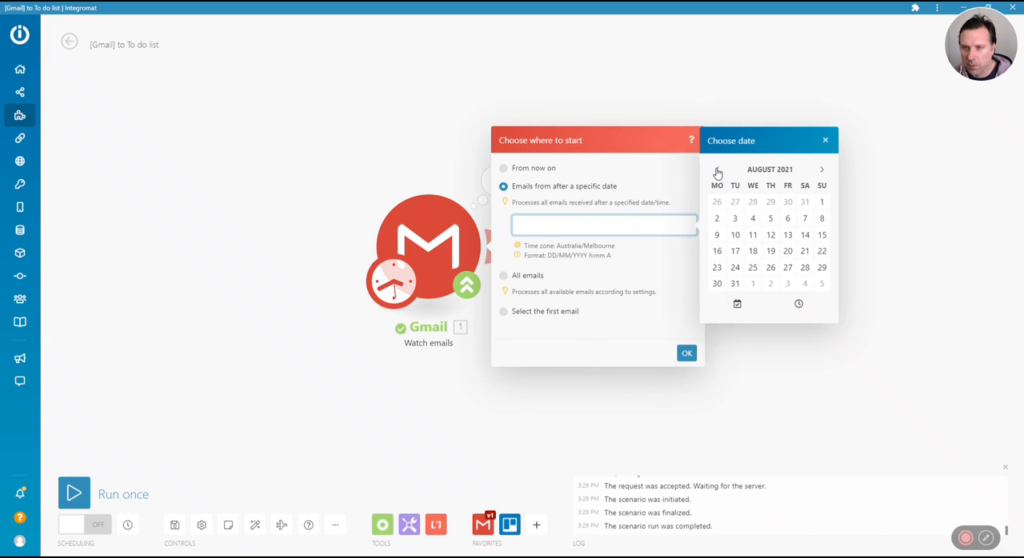
pyautogui.click(718, 269)
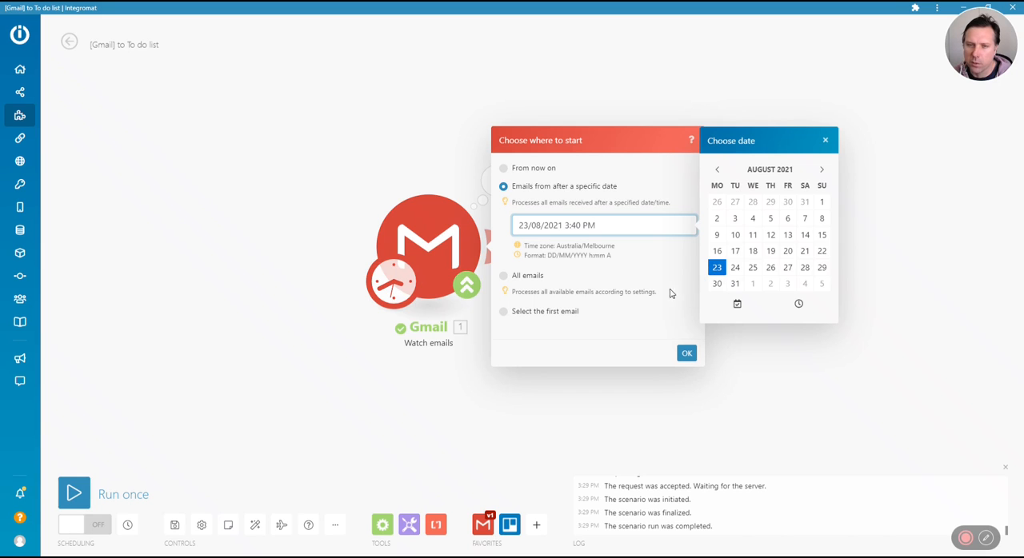
pyautogui.click(687, 354)
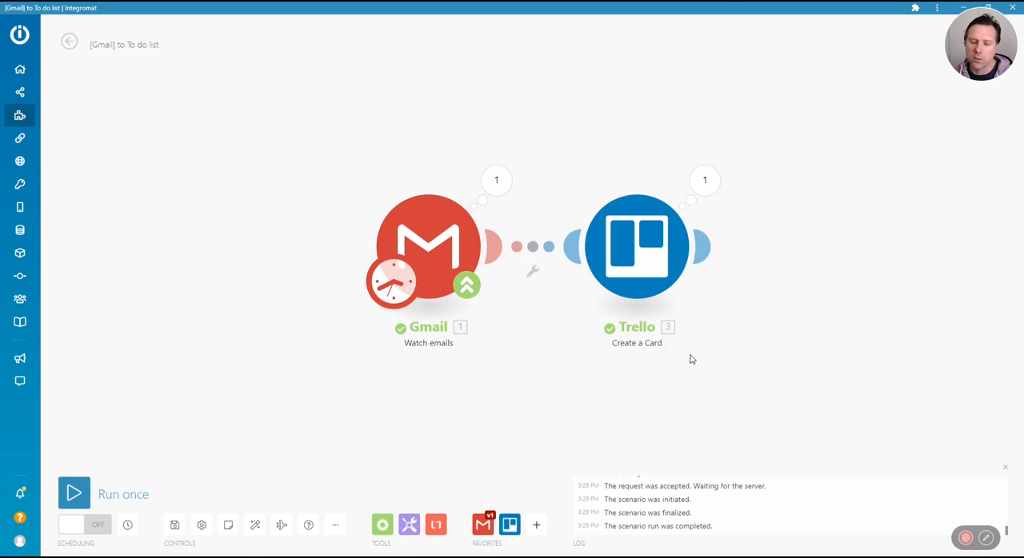
# Open the Trello Create a Card module and examine its board, list, card name and description mapping
pyautogui.click(646, 256)
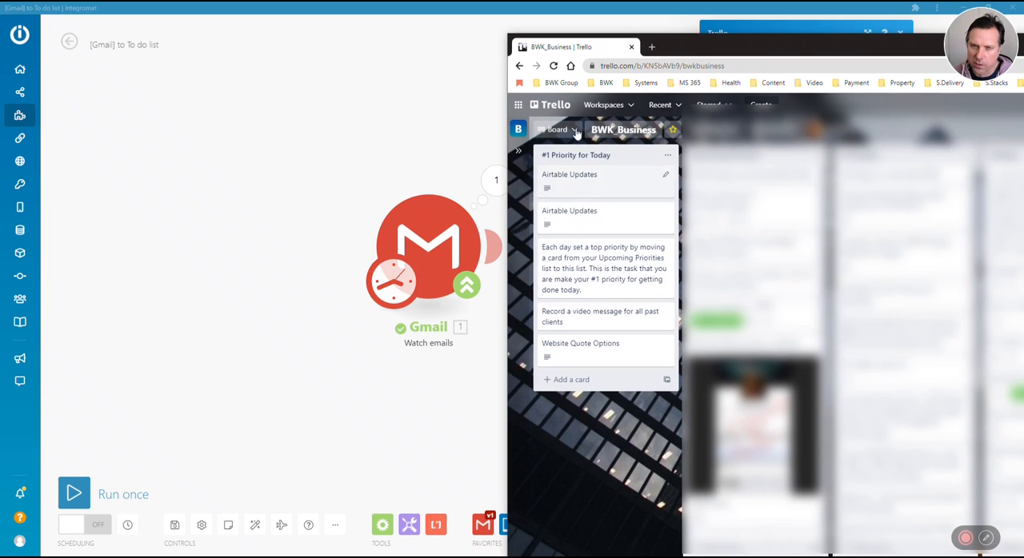
pyautogui.scroll(-1, 846, 424)
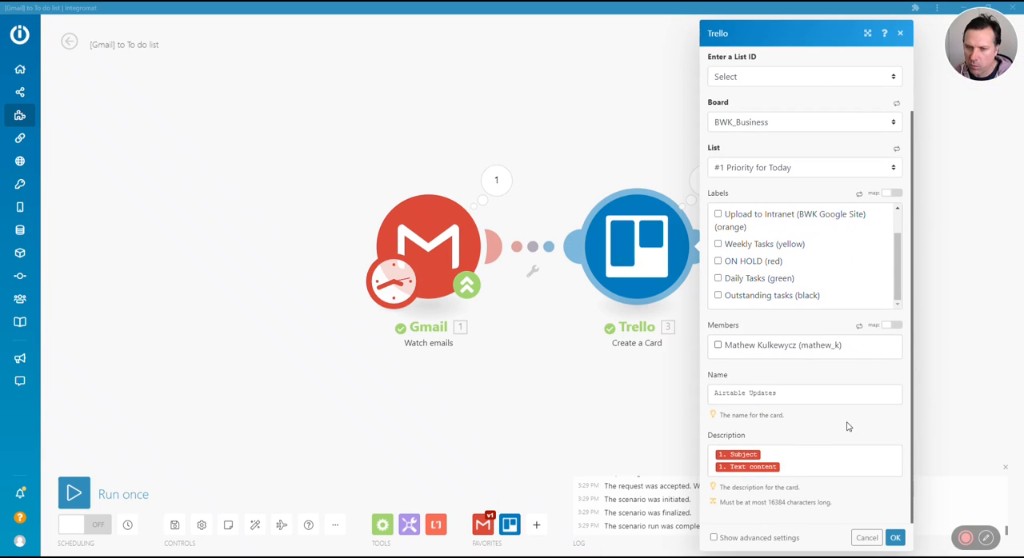
pyautogui.tripleClick(783, 393)
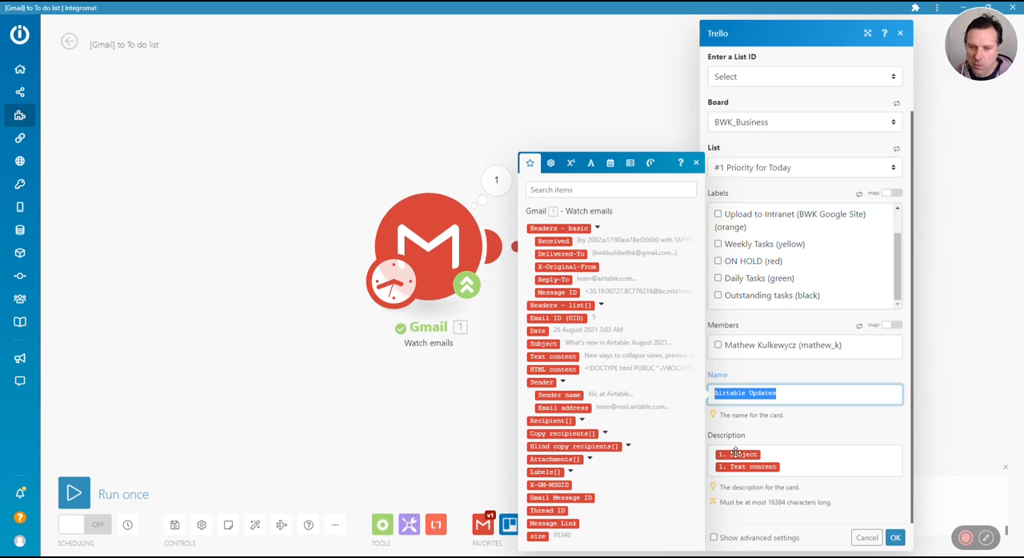
pyautogui.moveTo(546, 344); pyautogui.dragTo(622, 344)
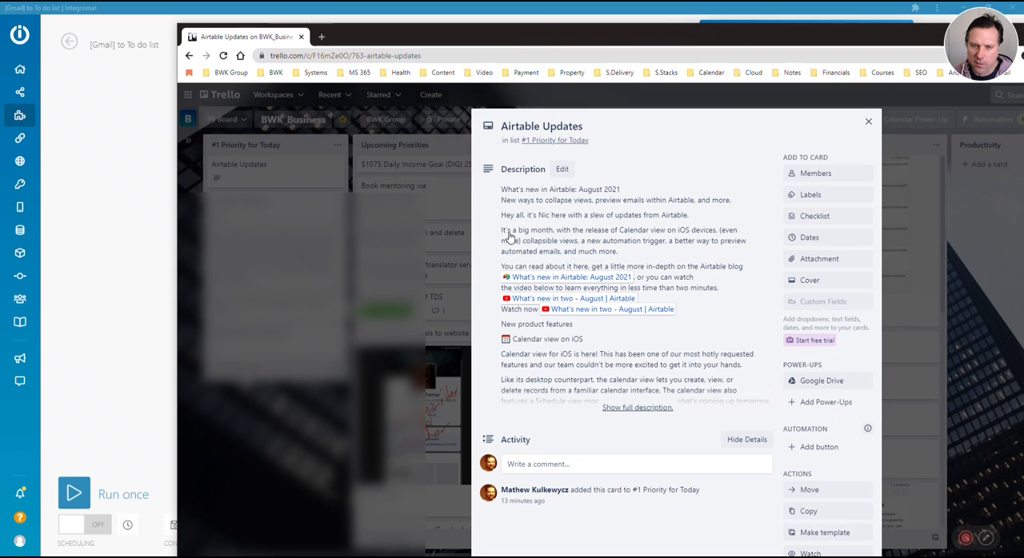
# Check the existing cards in the #1 Priority for Today list and move the Trello window out of the way
pyautogui.moveTo(422, 37); pyautogui.dragTo(1023, 152)
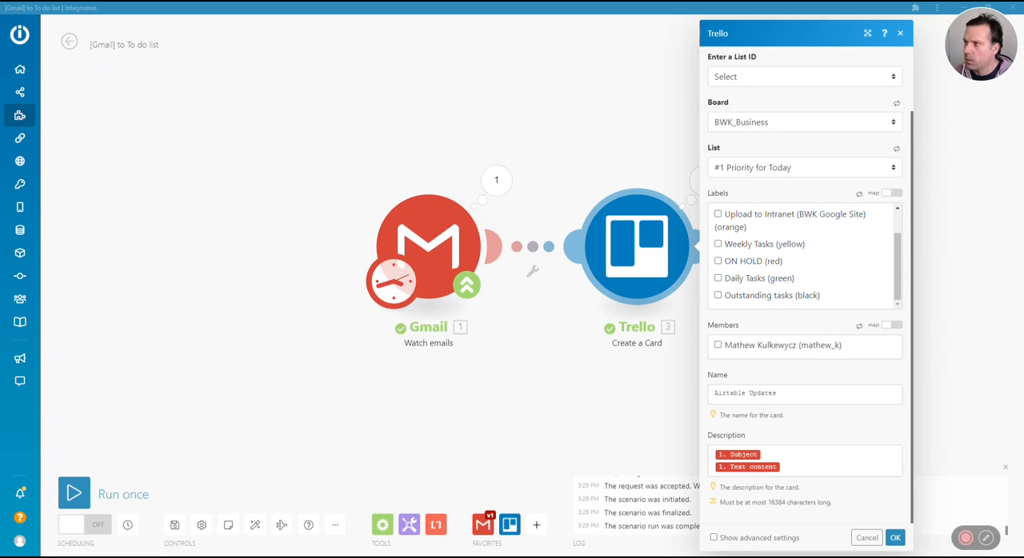
pyautogui.moveTo(1023, 208); pyautogui.dragTo(1021, 319)
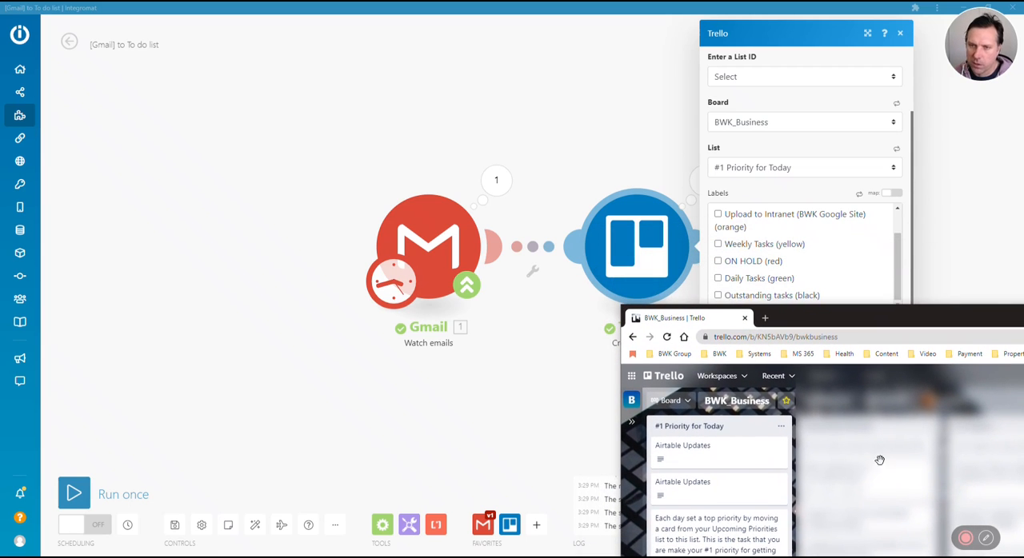
pyautogui.moveTo(850, 322); pyautogui.dragTo(318, 370)
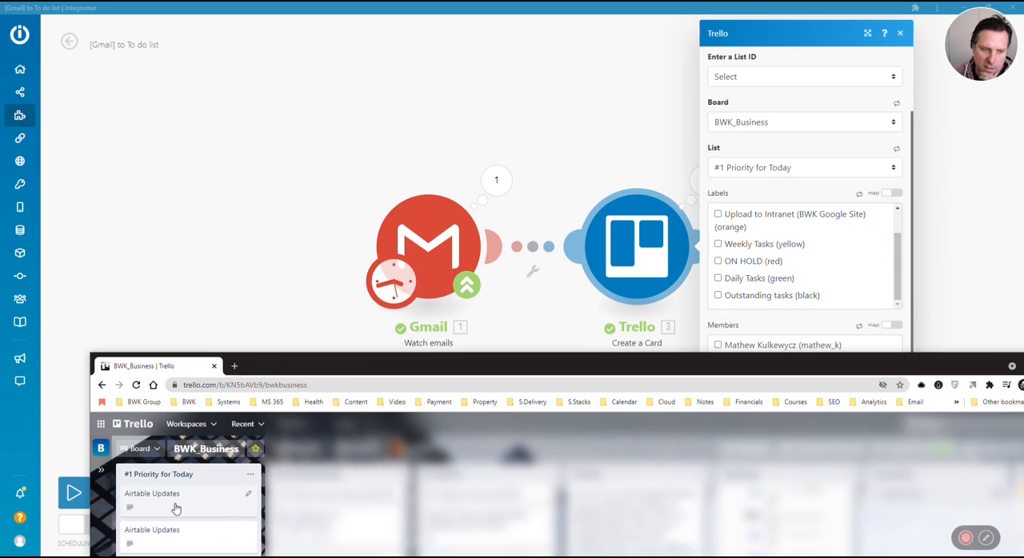
pyautogui.moveTo(659, 368); pyautogui.dragTo(665, 518)
# Change the card name in the Trello module to "Airtable Updates 1" and save the module
pyautogui.click(789, 392)
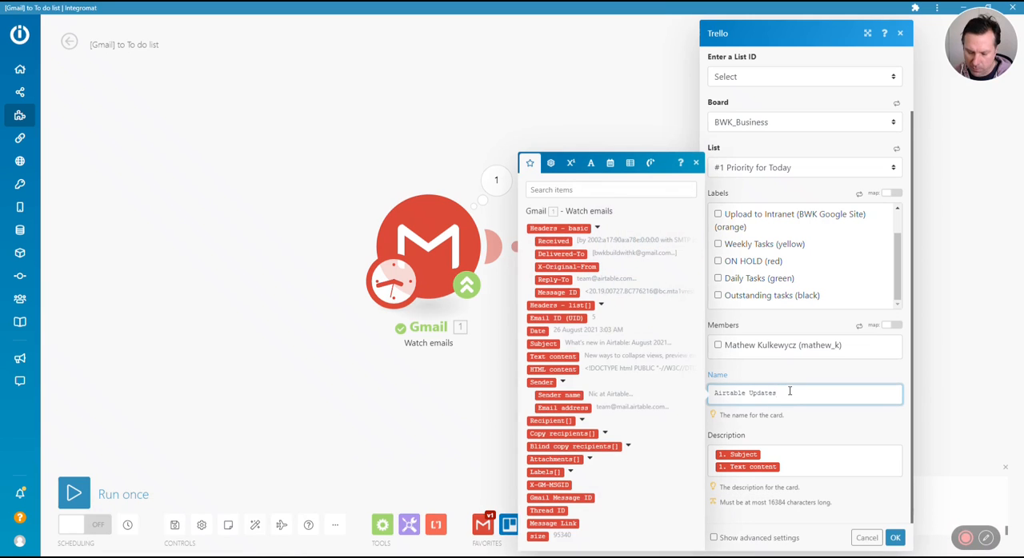
pyautogui.write('1')
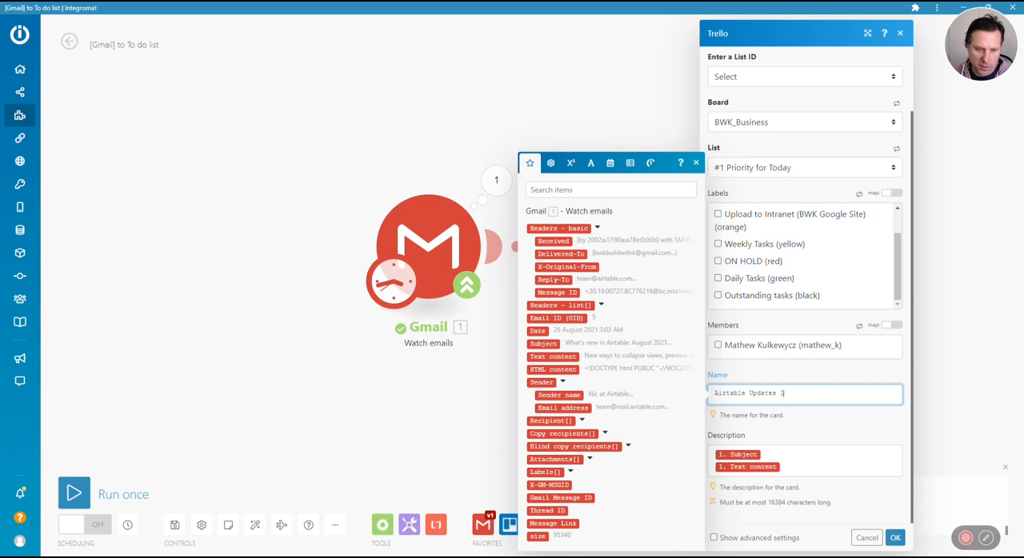
pyautogui.hotkey('alt', 'Tab')
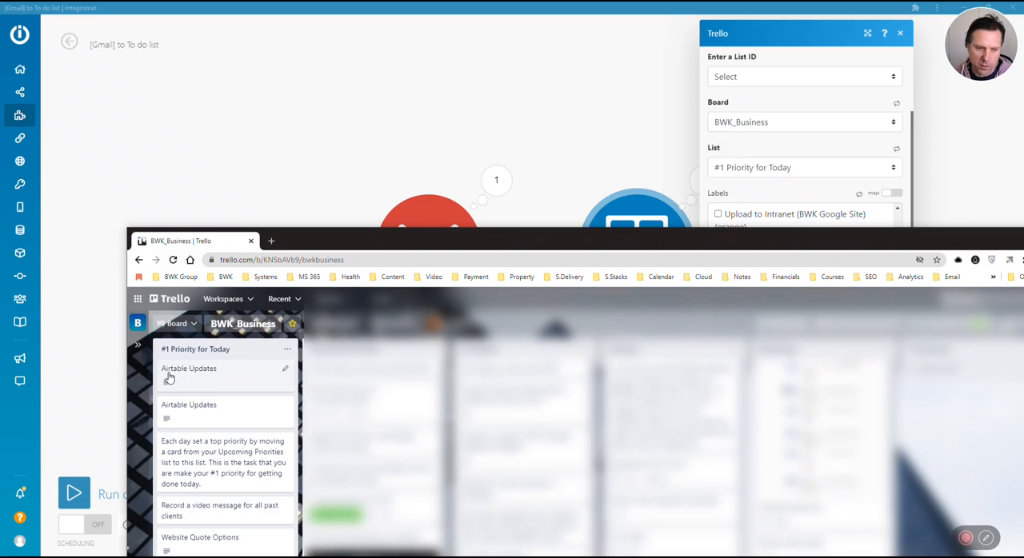
pyautogui.moveTo(460, 239); pyautogui.dragTo(452, 557)
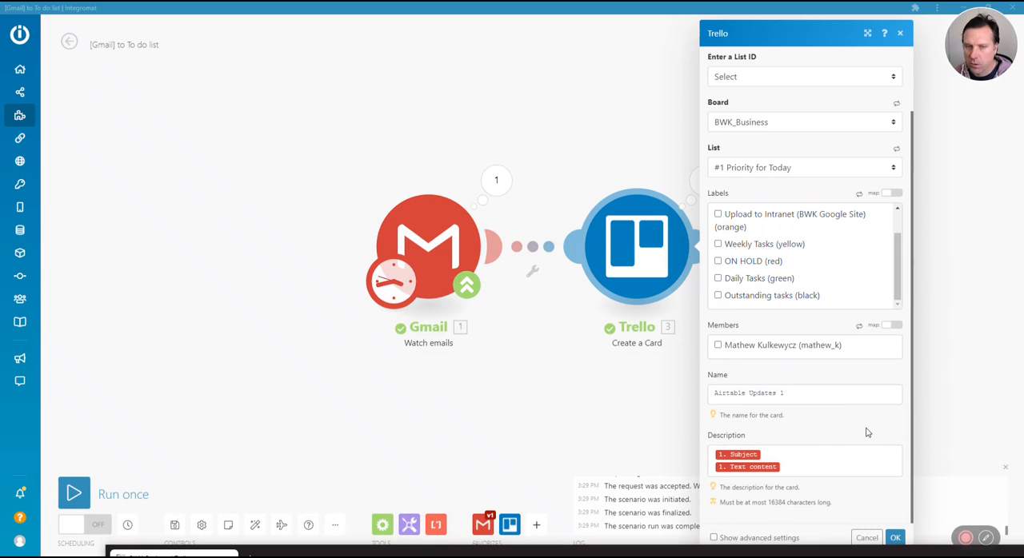
pyautogui.click(895, 538)
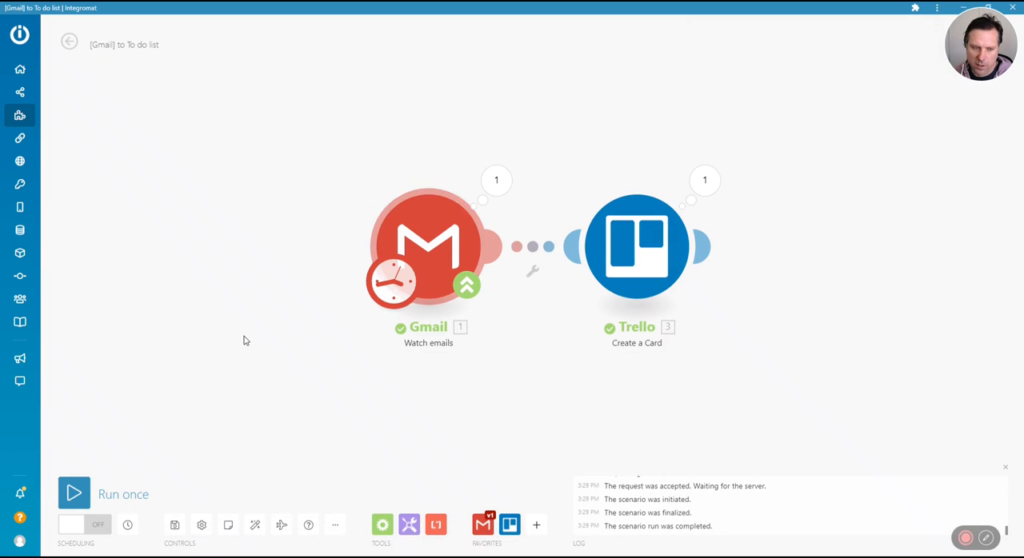
# Run the scenario once and open the new Airtable Updates 1 card on the Trello board
pyautogui.click(73, 494)
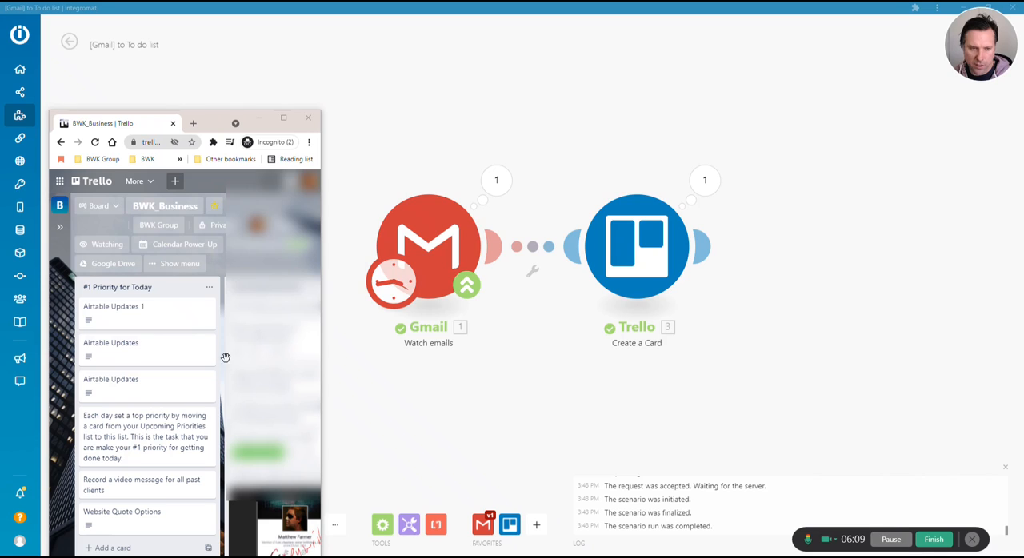
pyautogui.click(136, 314)
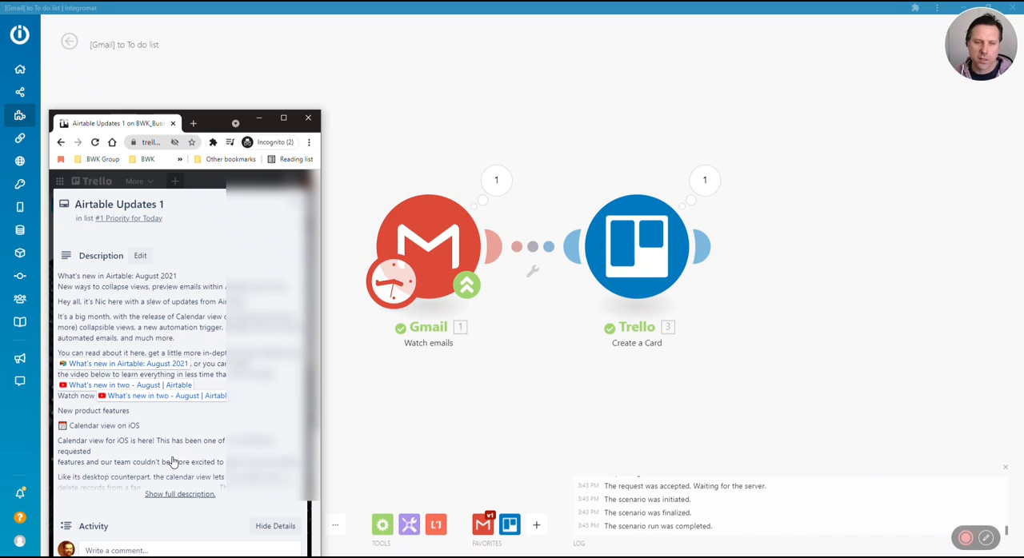
# Minimize the Trello window and review the Gmail Watch emails module's filter settings, down to the search phrase and maximum number of results
pyautogui.click(260, 119)
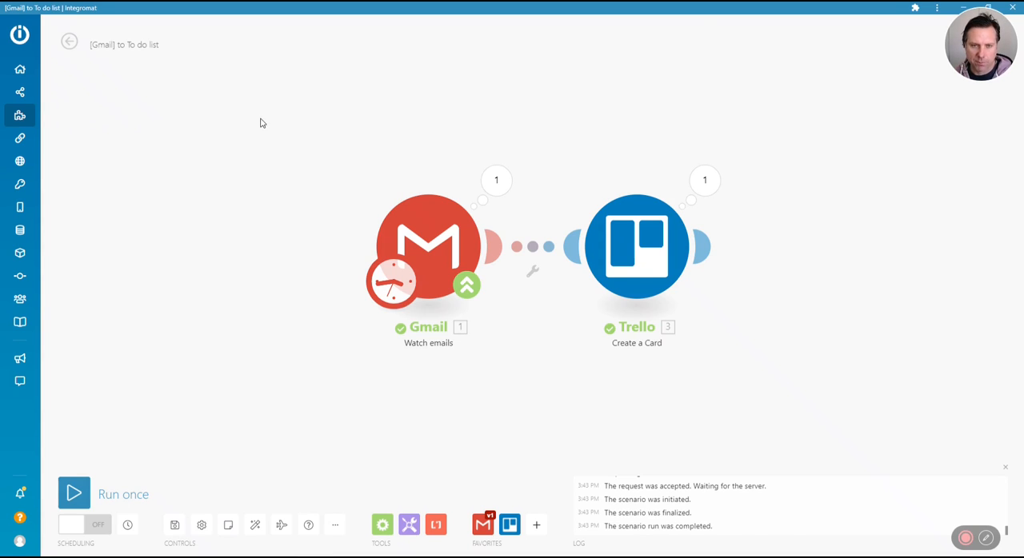
pyautogui.click(441, 242)
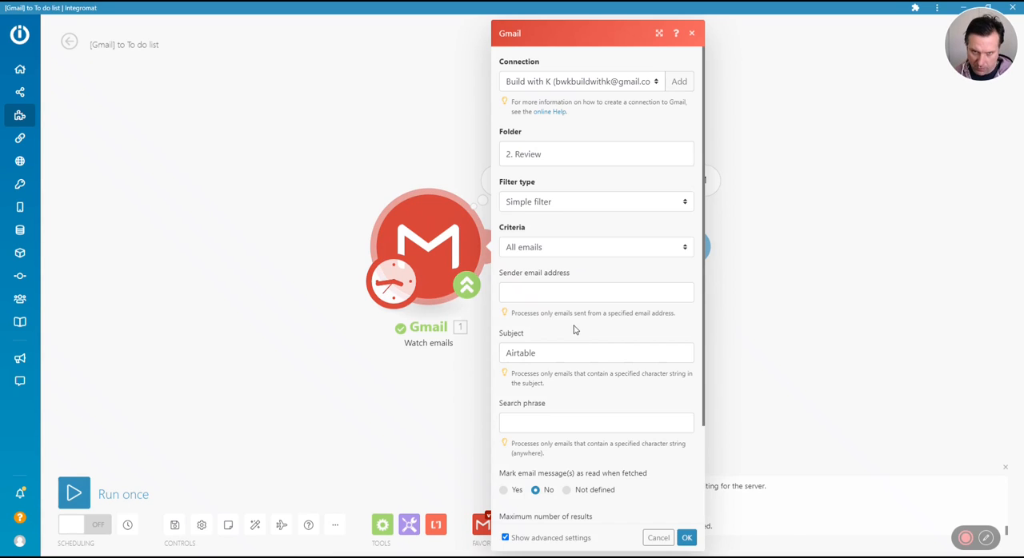
pyautogui.scroll(-2, 553, 315)
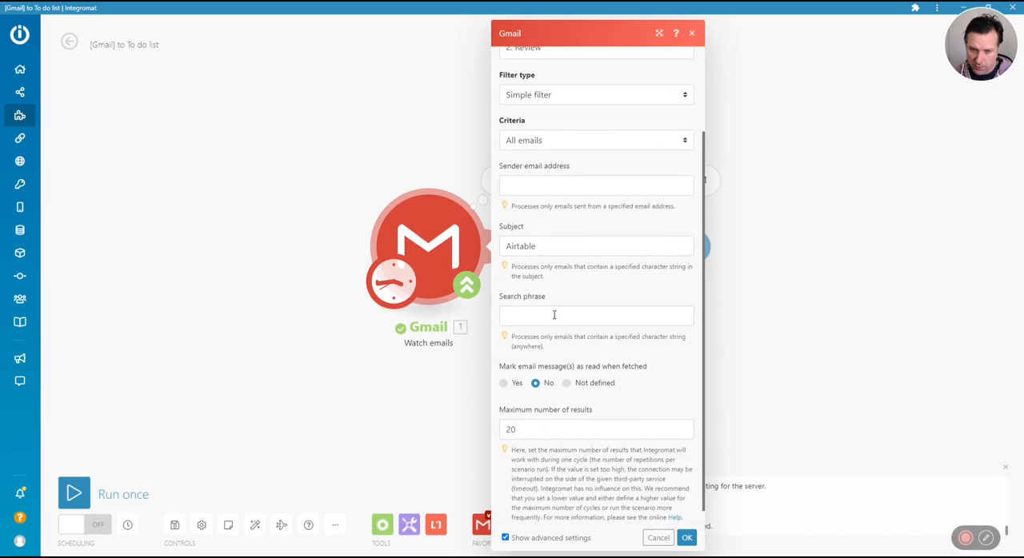
pyautogui.click(558, 300)
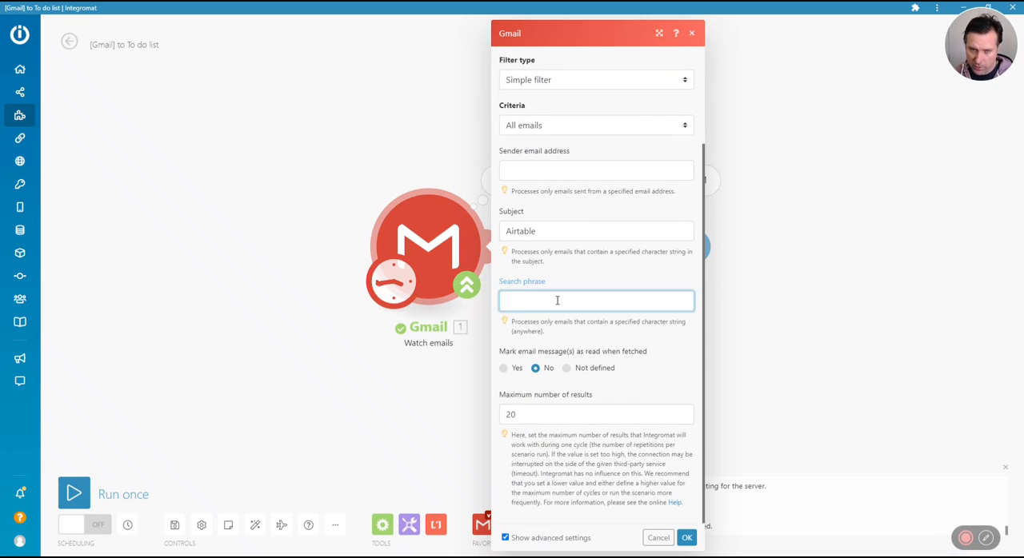
pyautogui.click(391, 159)
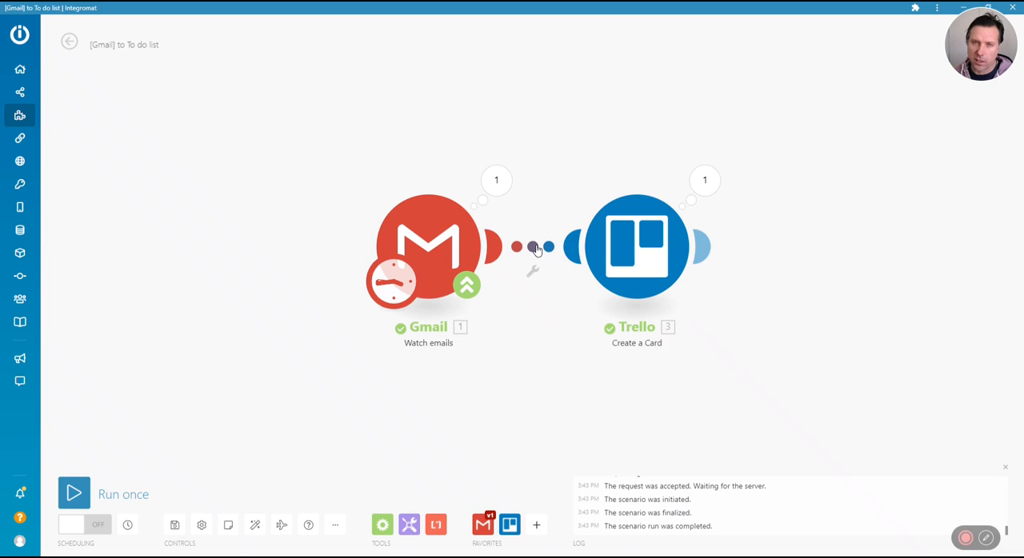
# Check the settings on the link between the Gmail and Trello modules and try spacing the two modules farther apart
pyautogui.click(535, 247)
pyautogui.click(530, 111)
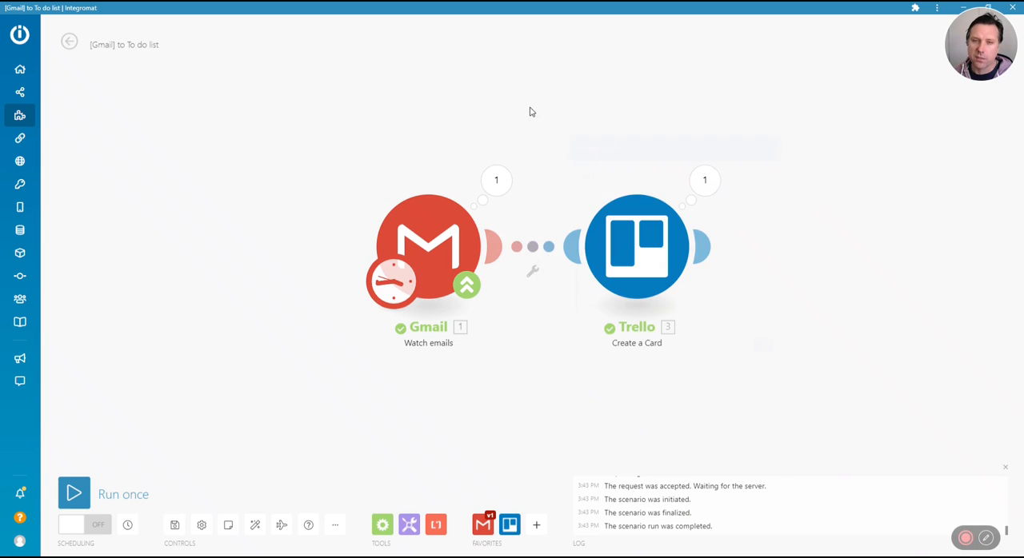
pyautogui.moveTo(614, 248); pyautogui.dragTo(814, 246)
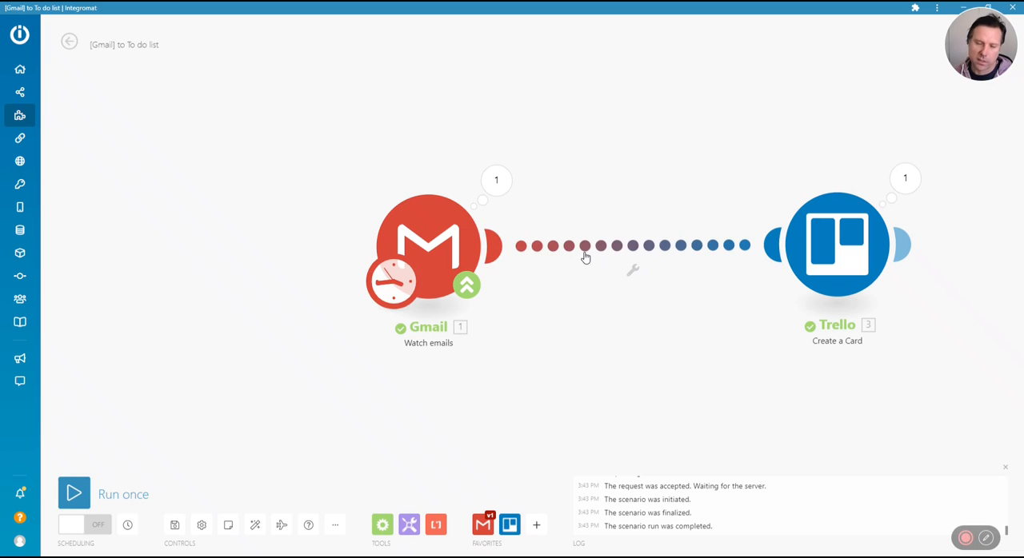
pyautogui.moveTo(819, 246); pyautogui.dragTo(679, 246)
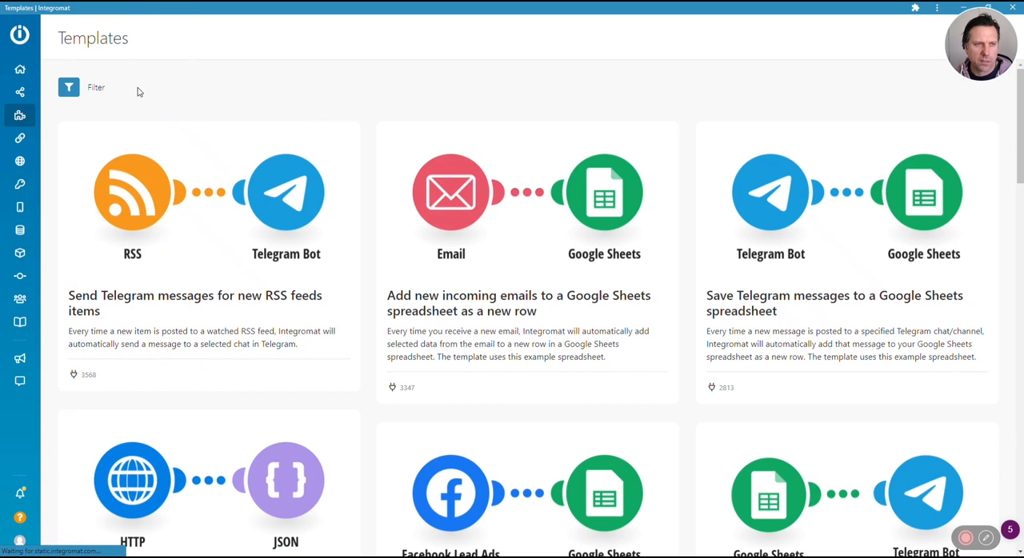
# Filter the scenario templates by the Gmail app
pyautogui.click(99, 88)
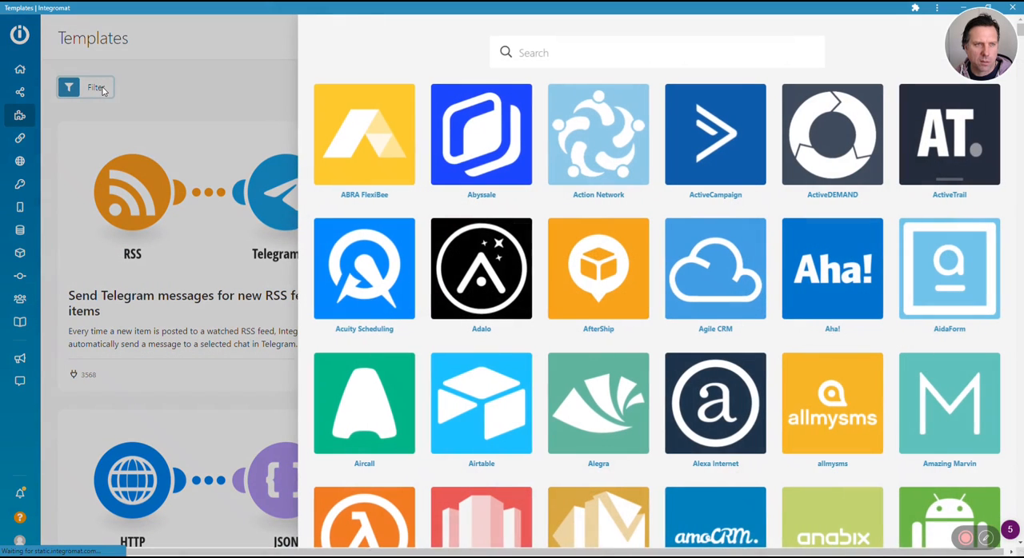
pyautogui.click(528, 52)
pyautogui.write('Gmail')
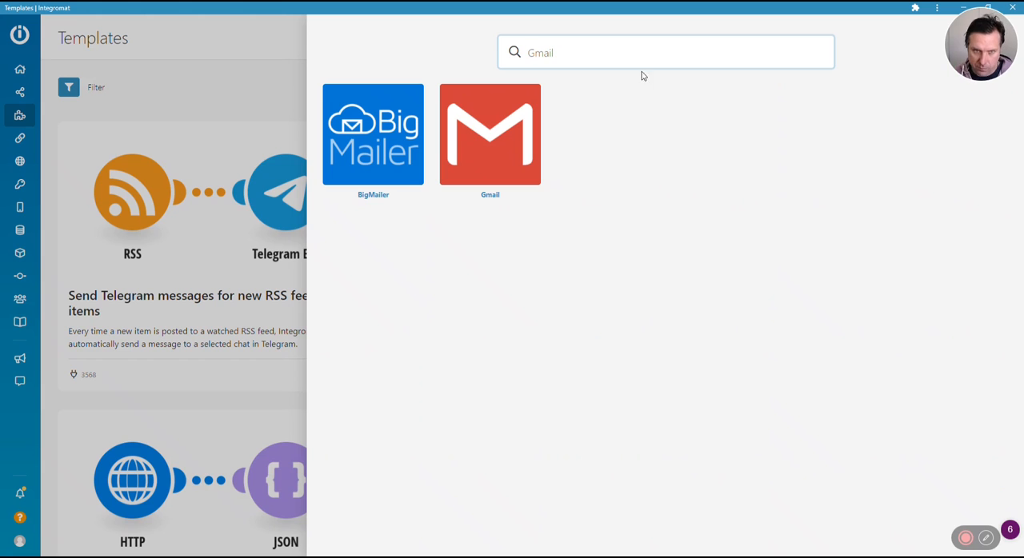
pyautogui.click(510, 134)
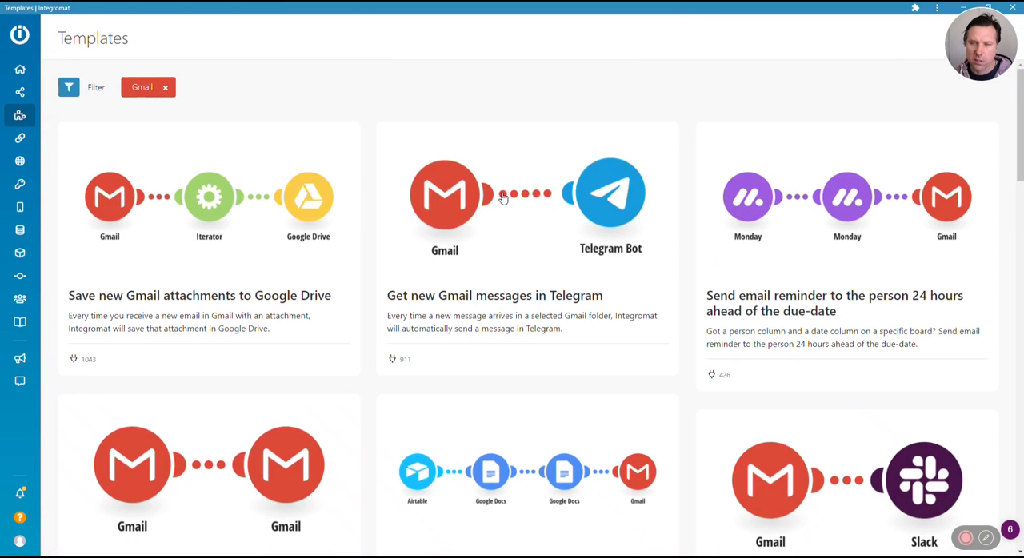
# Browse the Gmail templates and examine which apps they connect to, such as Trello, Google Calendar, Discord and Todoist
pyautogui.scroll(-2, 519, 288)
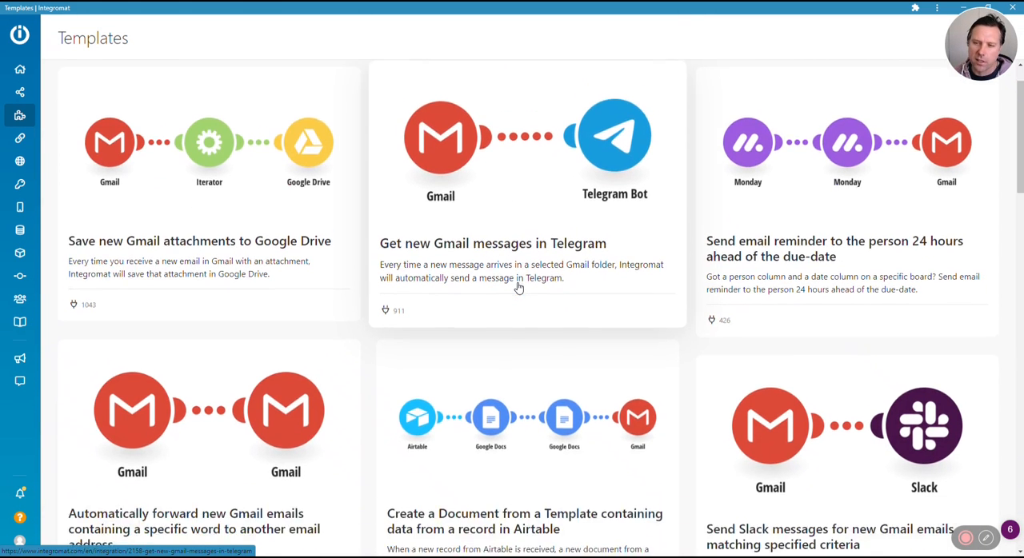
pyautogui.scroll(-8, 519, 287)
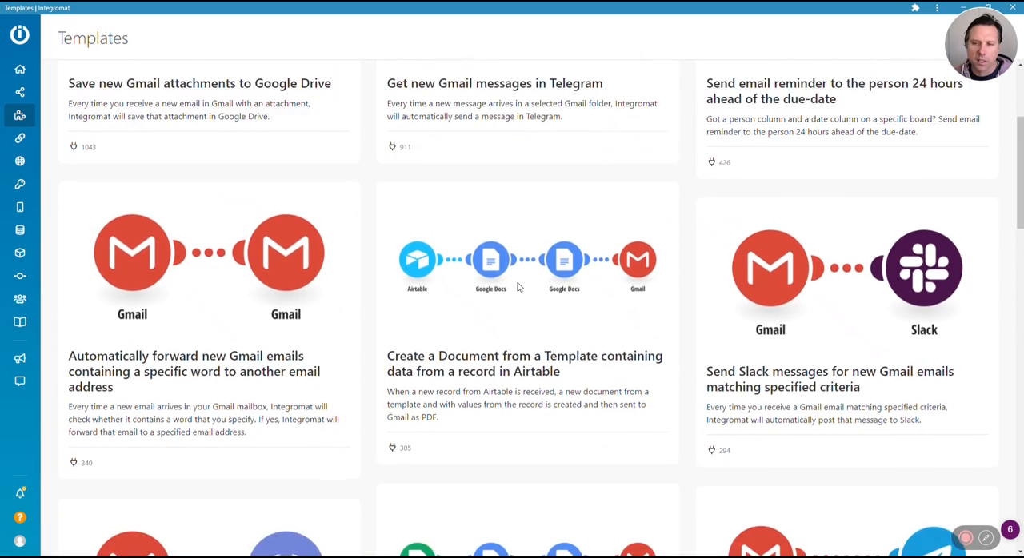
pyautogui.scroll(-5, 518, 287)
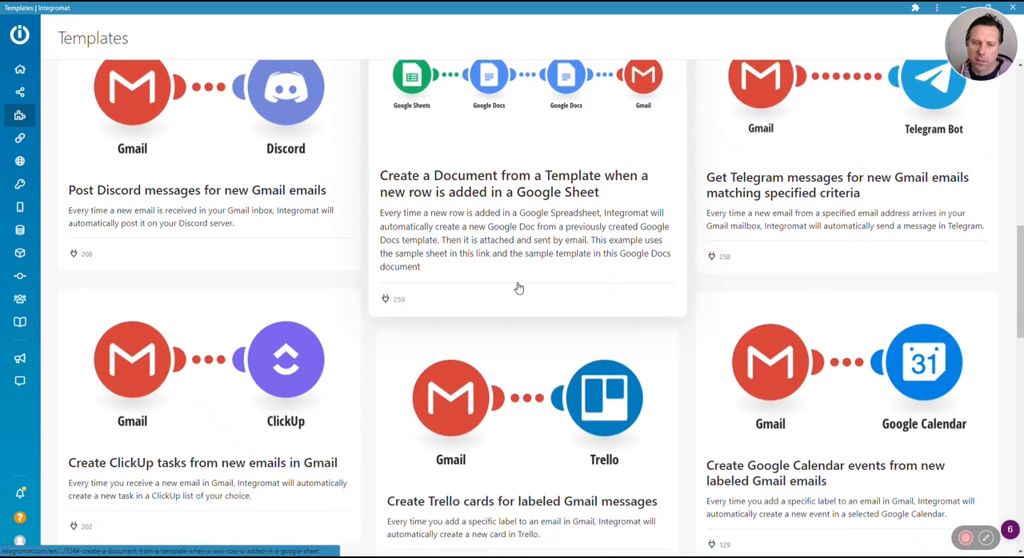
pyautogui.scroll(-1, 519, 287)
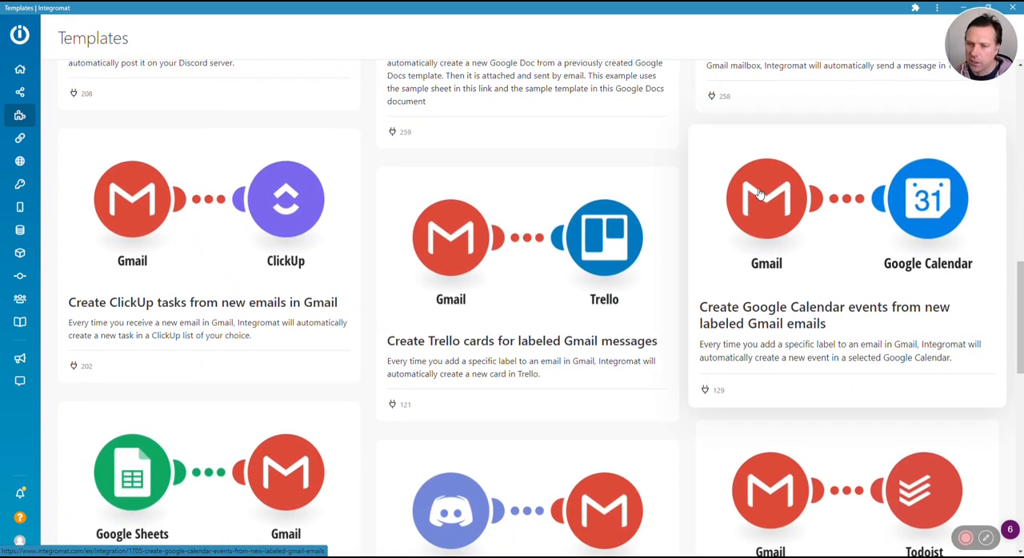
pyautogui.scroll(-4, 882, 209)
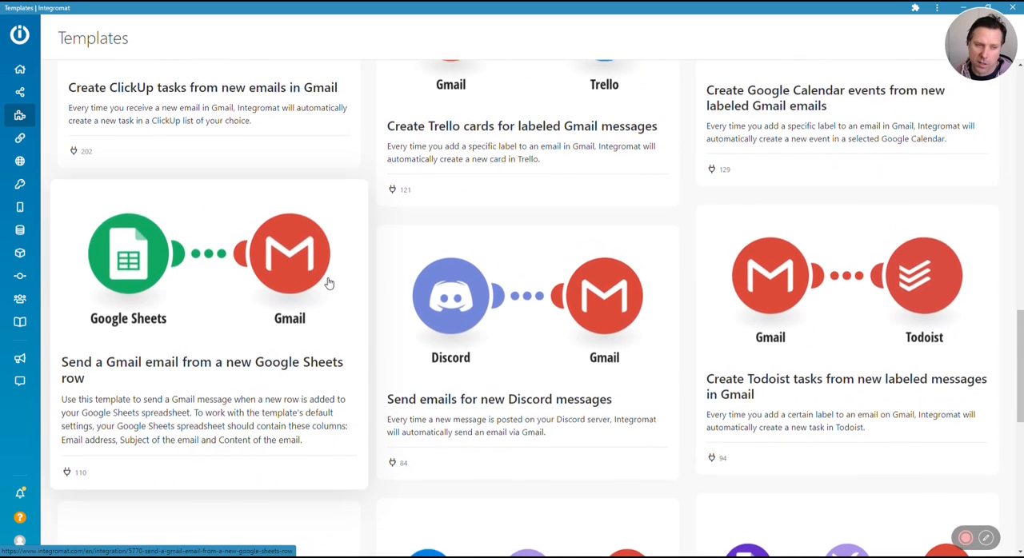
pyautogui.scroll(-1, 312, 281)
pyautogui.scroll(-6, 290, 225)
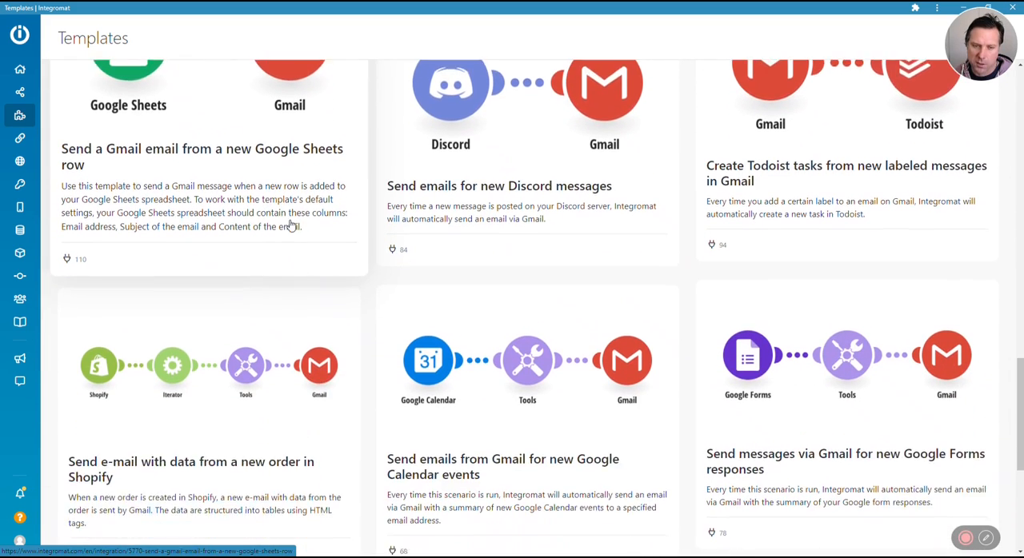
pyautogui.scroll(10, 290, 225)
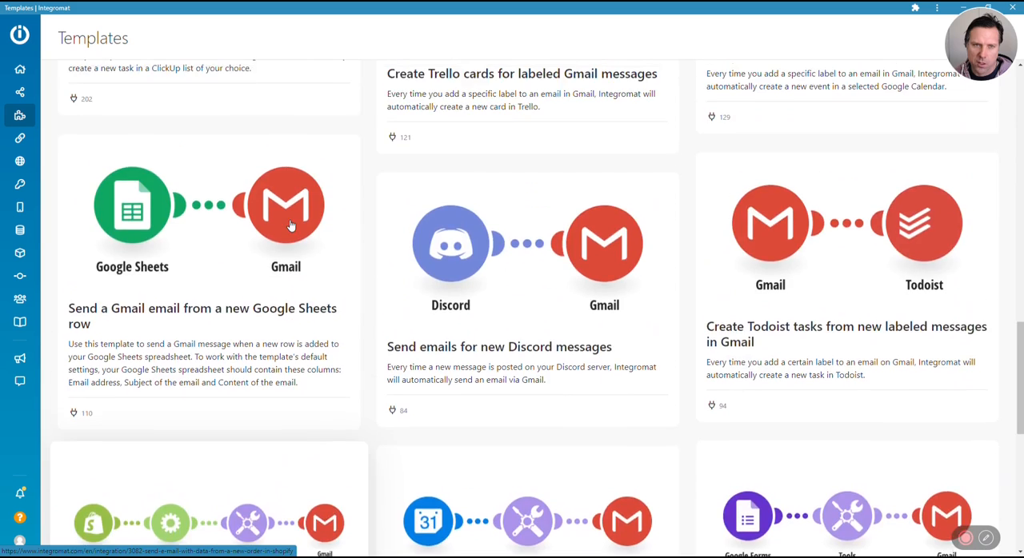
# Inspect the branching layout of the [Plutio] 'pending' invoice scenario and return to the list of all scenarios
pyautogui.moveTo(1, 97)
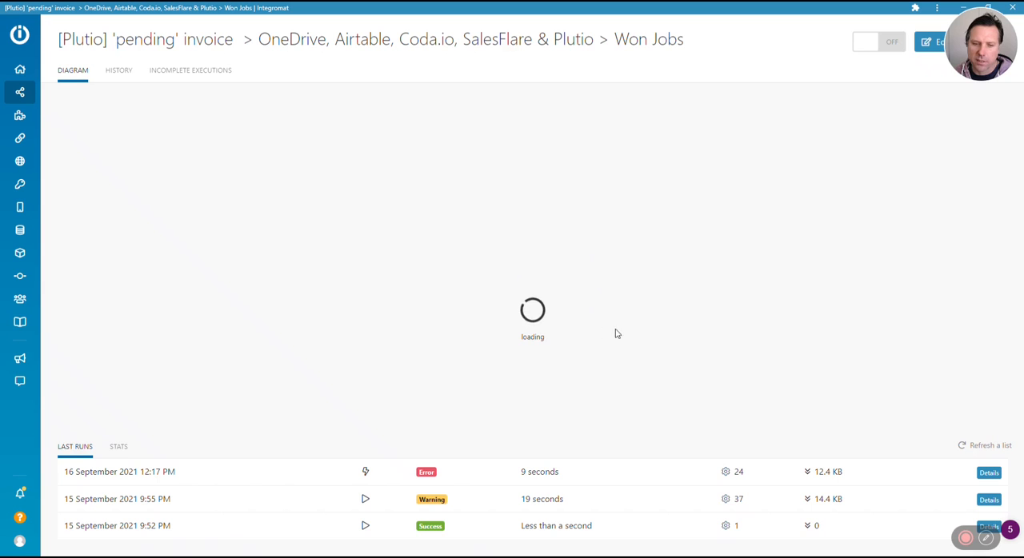
pyautogui.click(386, 214)
pyautogui.moveTo(370, 207); pyautogui.dragTo(527, 186)
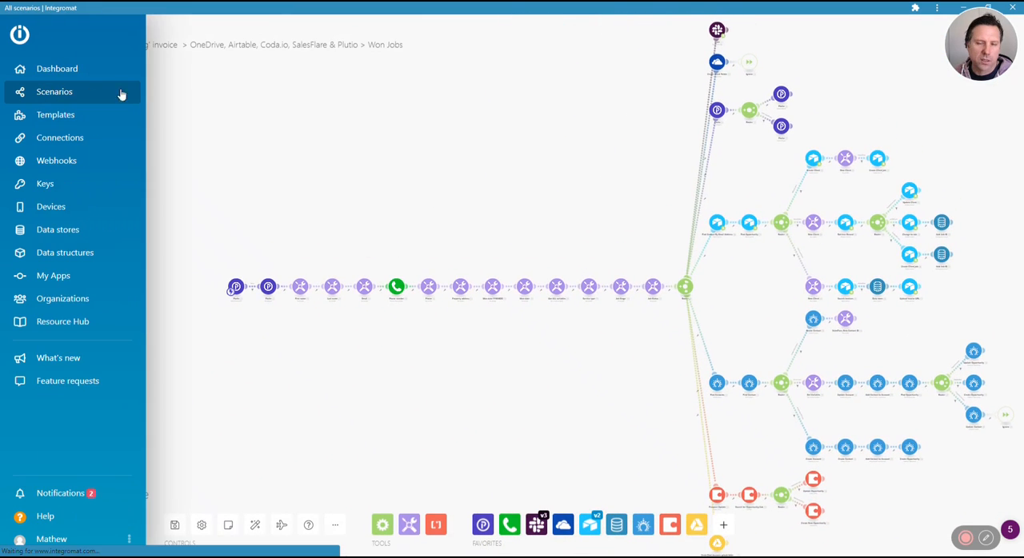
pyautogui.click(137, 93)
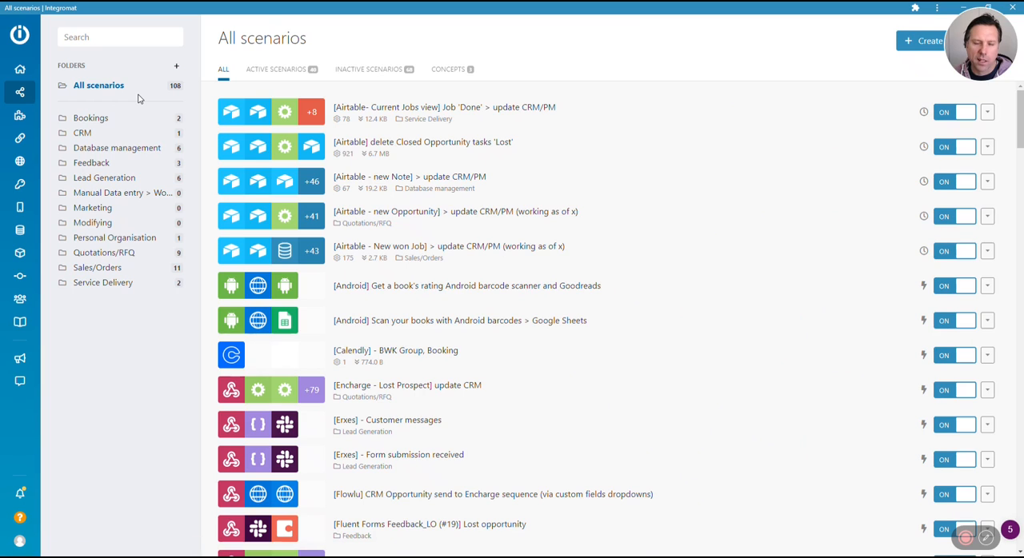